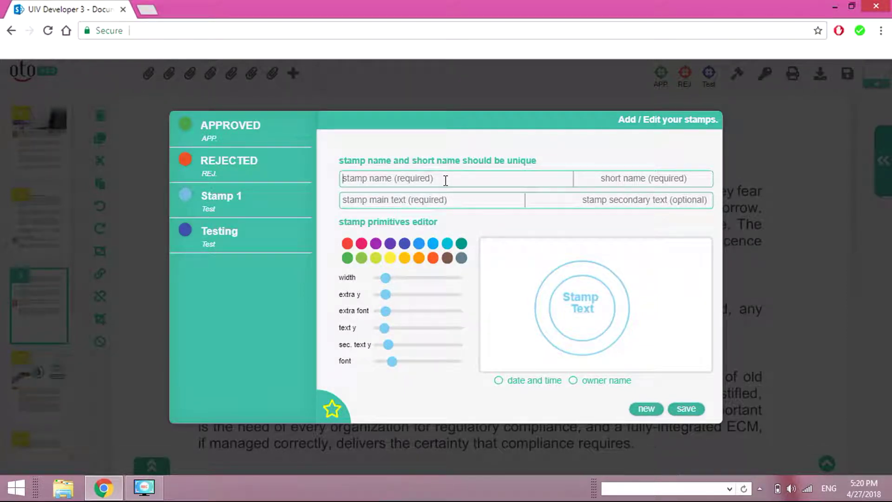
- Define a new stamp named Testing 2, short name Test 2, with main text Fotopia and secondary text Viewer
{"action": "type", "text": "Testing 2"}
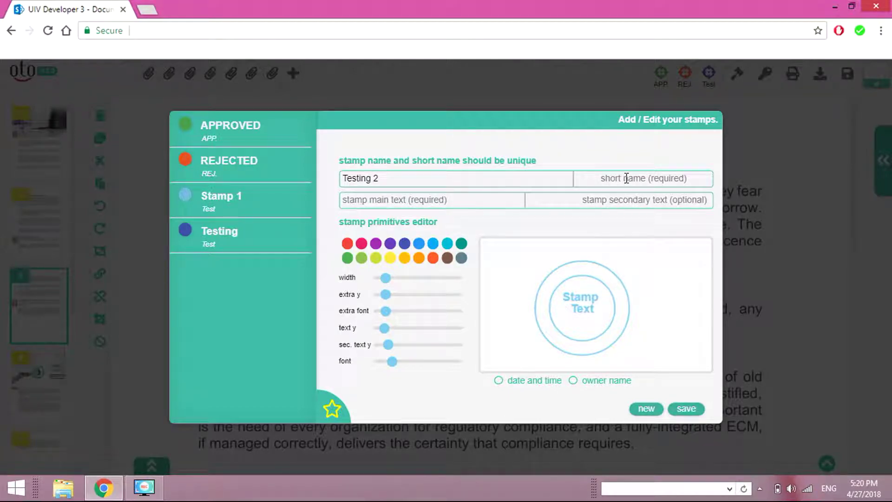
{"action": "left_click", "coordinate": [626, 178]}
{"action": "type", "text": "Test"}
{"action": "type", "text": " 2"}
{"action": "left_click", "coordinate": [583, 310]}
{"action": "type", "text": "Fotopia"}
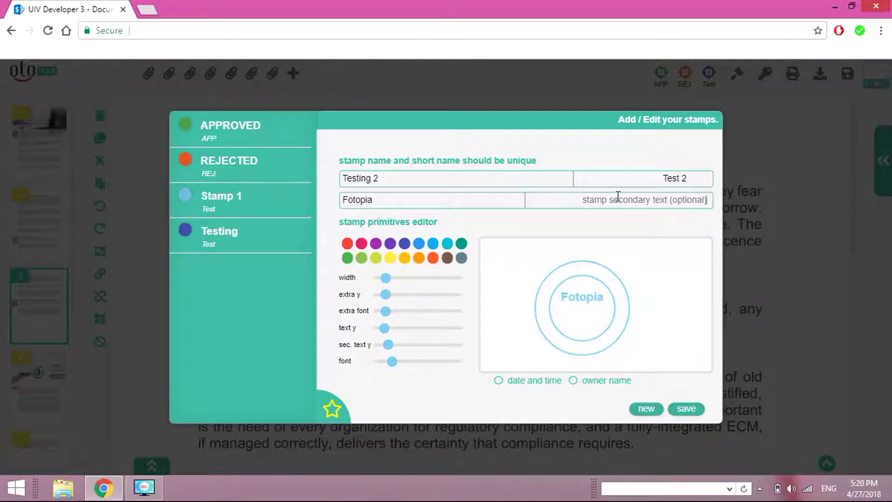
{"action": "left_click", "coordinate": [618, 196]}
{"action": "type", "text": "Viewer"}
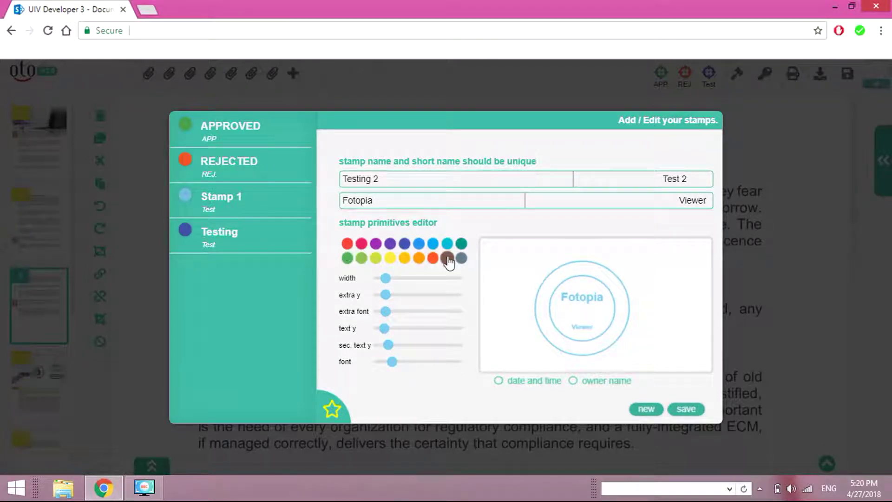
- Style the stamp in indigo with a slightly larger width, and bring its main and secondary text closer together
{"action": "left_click", "coordinate": [404, 244]}
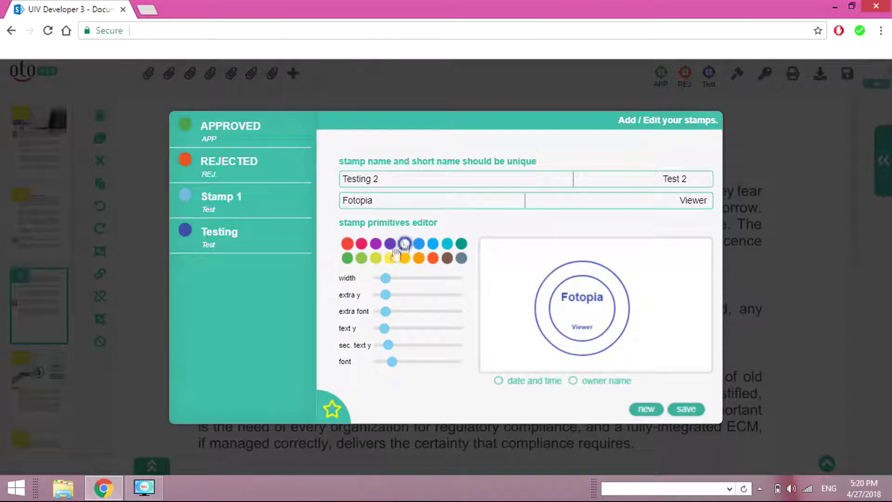
{"action": "left_click_drag", "start_coordinate": [386, 279], "coordinate": [390, 279]}
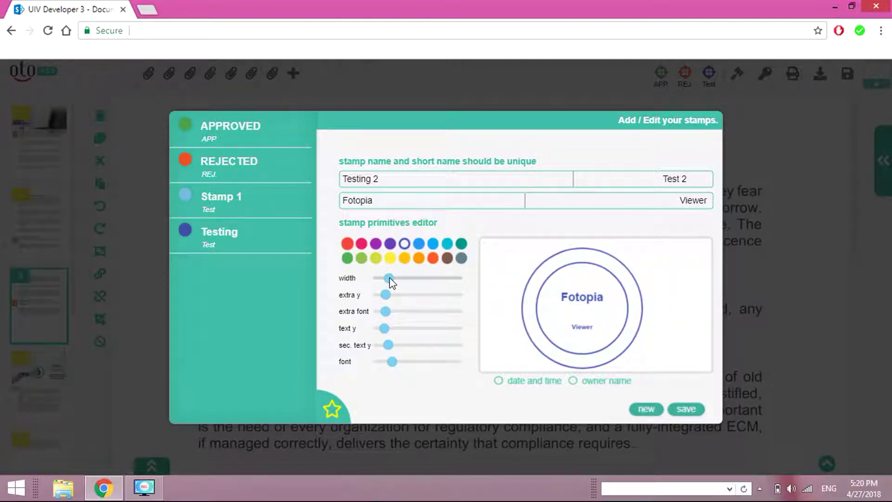
{"action": "left_click_drag", "start_coordinate": [385, 331], "coordinate": [387, 331]}
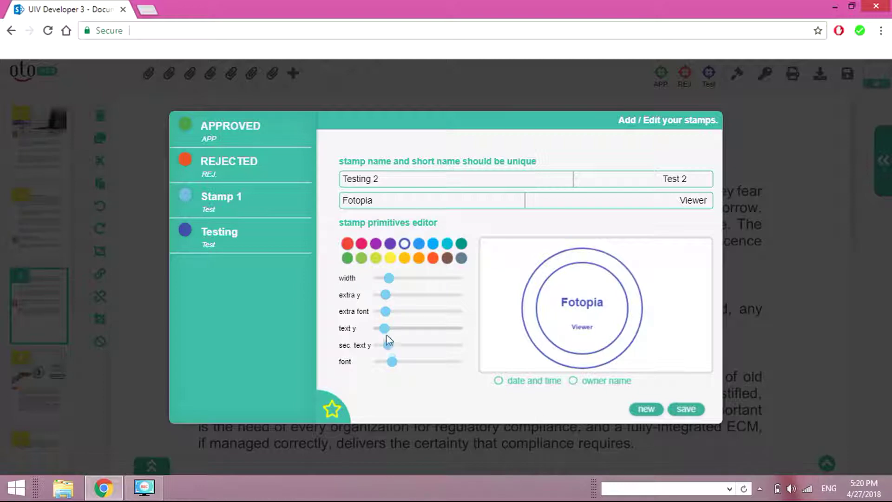
{"action": "left_click_drag", "start_coordinate": [388, 344], "coordinate": [394, 367]}
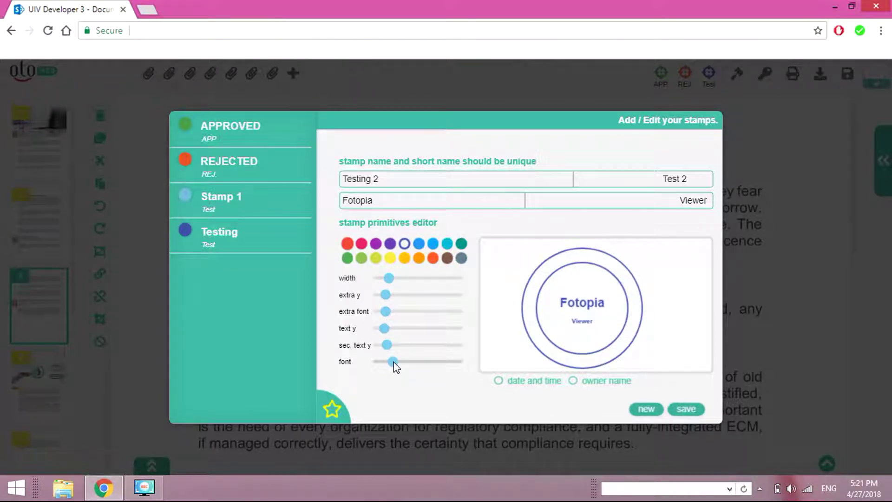
- Include the date and time and owner name on the stamp, fine-tune that extra text's position and font, and save the stamp
{"action": "left_click", "coordinate": [498, 380]}
{"action": "left_click", "coordinate": [573, 381]}
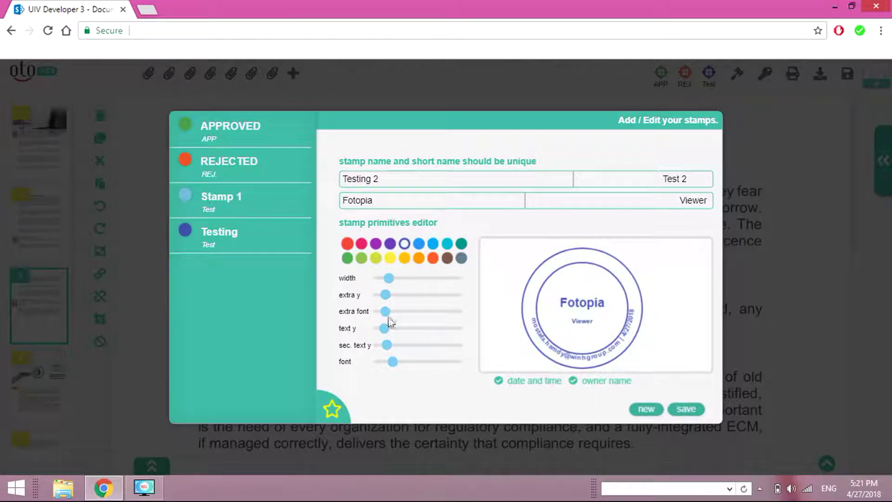
{"action": "mouse_move", "coordinate": [385, 295]}
{"action": "left_mouse_down"}
{"action": "mouse_move", "coordinate": [394, 299]}
{"action": "mouse_move", "coordinate": [386, 312]}
{"action": "left_mouse_up"}
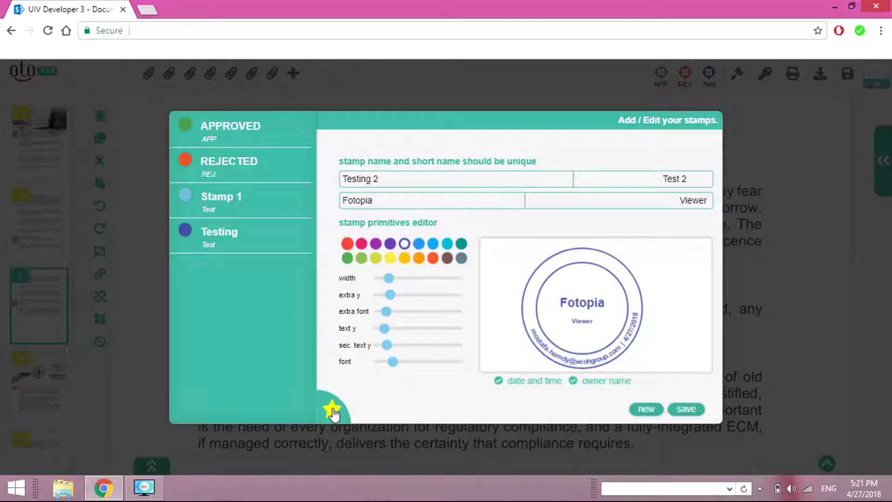
{"action": "left_click", "coordinate": [691, 411]}
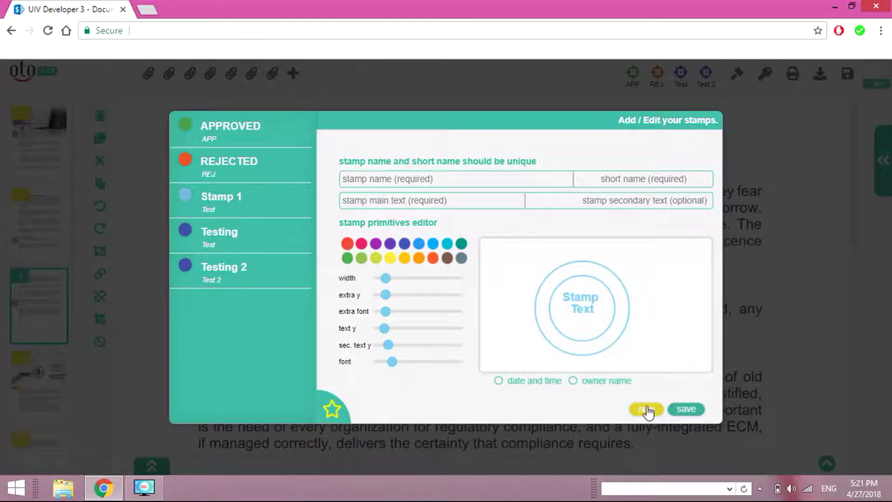
{"action": "left_click", "coordinate": [764, 279]}
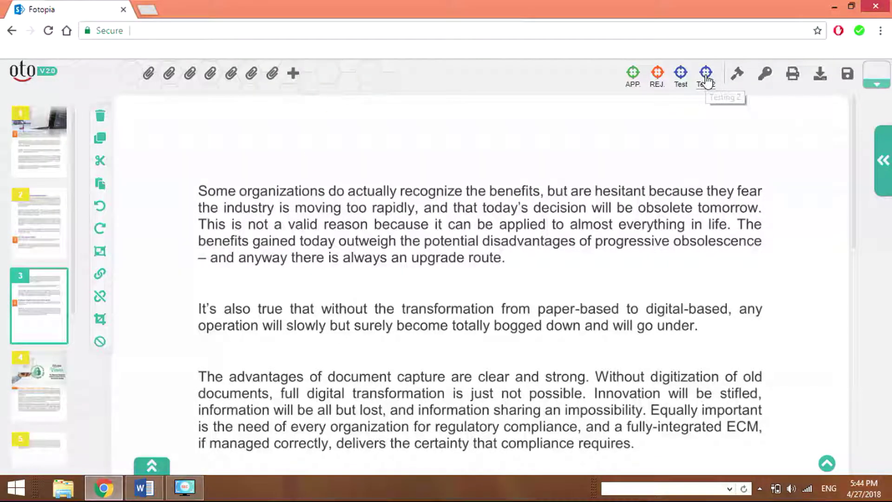
- Place the Testing 2 stamp at the head of page 3, centred above the first paragraph
{"action": "left_click", "coordinate": [705, 78]}
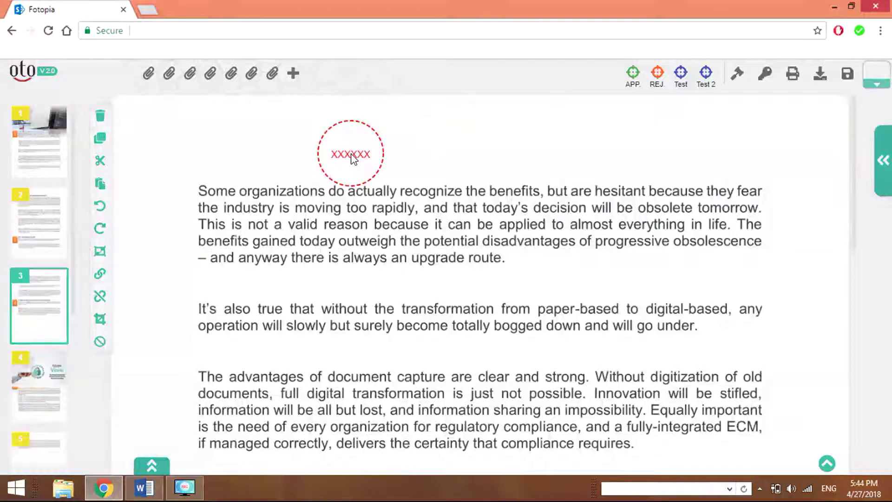
{"action": "left_click", "coordinate": [406, 158]}
{"action": "left_click_drag", "start_coordinate": [408, 152], "coordinate": [407, 159]}
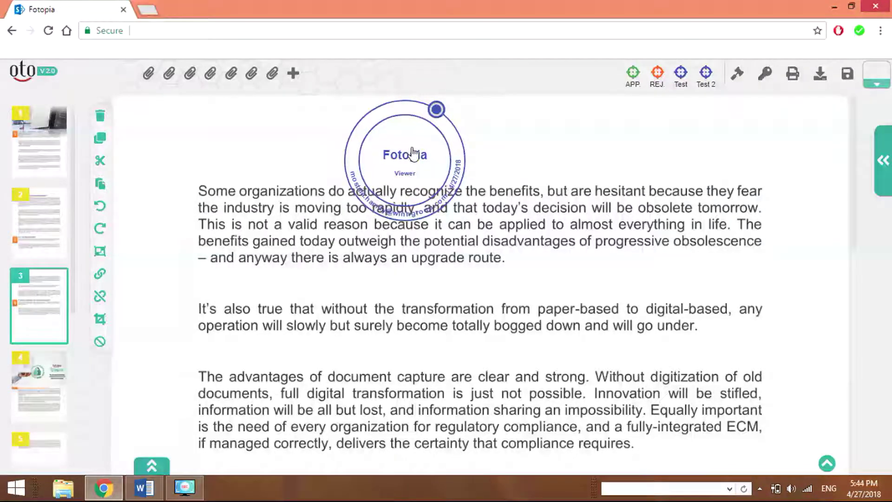
- Add and save the comment "Test" on the placed stamp, and view the stamp's comments
{"action": "left_click", "coordinate": [436, 111]}
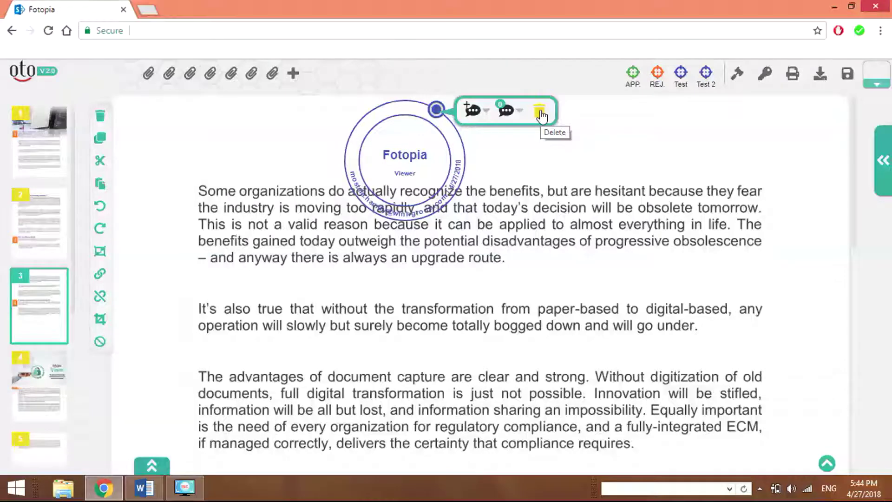
{"action": "left_click", "coordinate": [488, 114]}
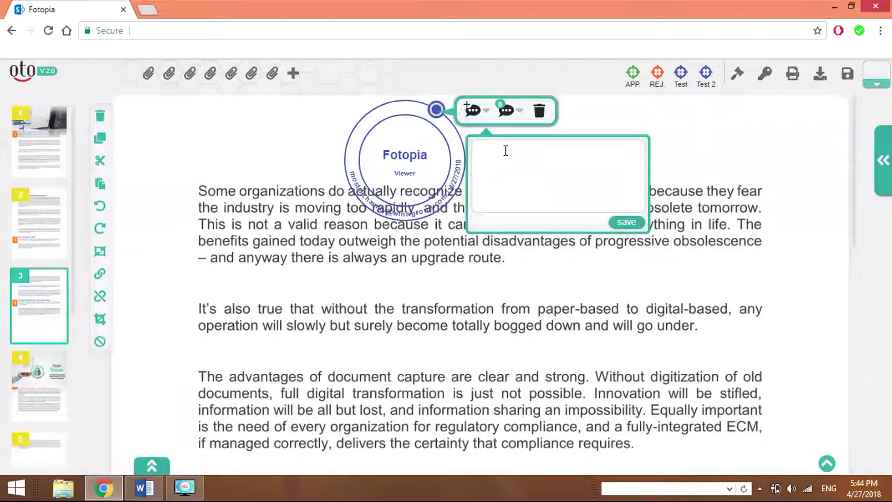
{"action": "type", "text": "Test"}
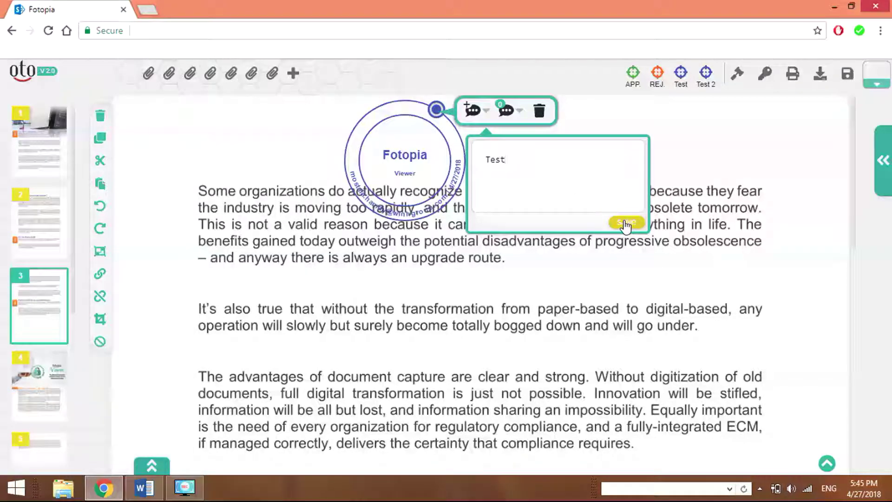
{"action": "left_click", "coordinate": [485, 113]}
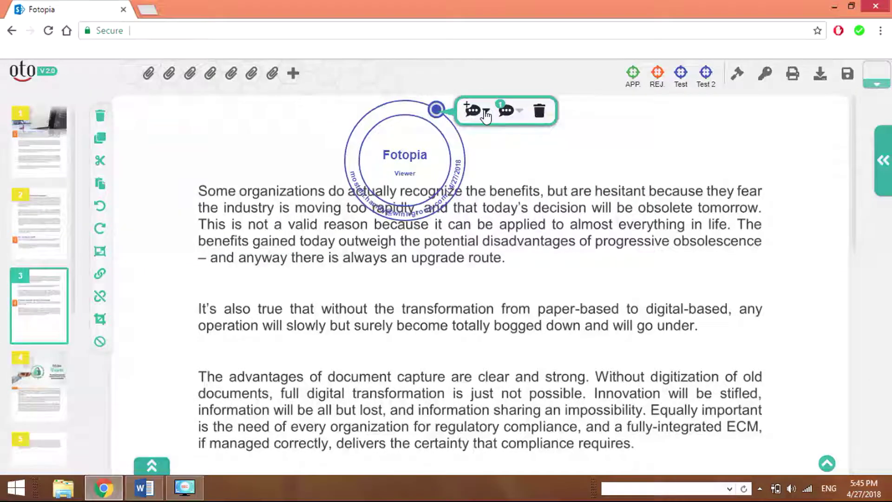
{"action": "left_click", "coordinate": [519, 114]}
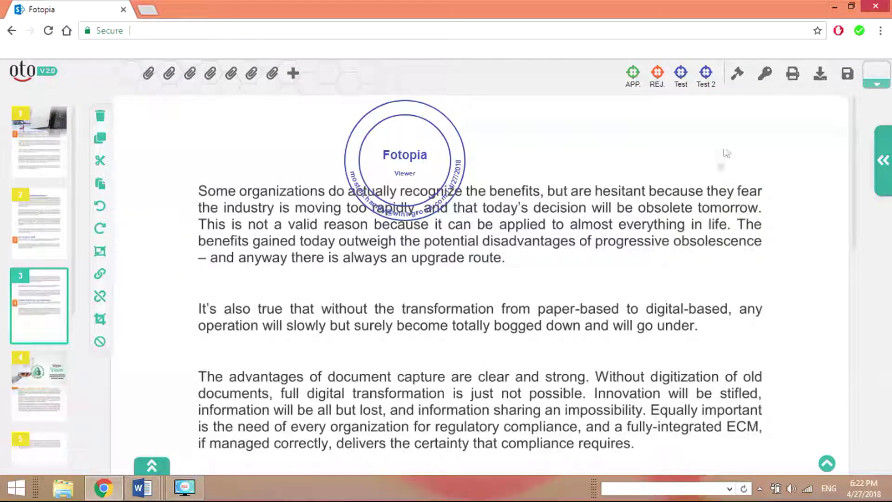
- Start a new signature in the signature editor with the name Fotopia and short name Fot
{"action": "left_click", "coordinate": [765, 76]}
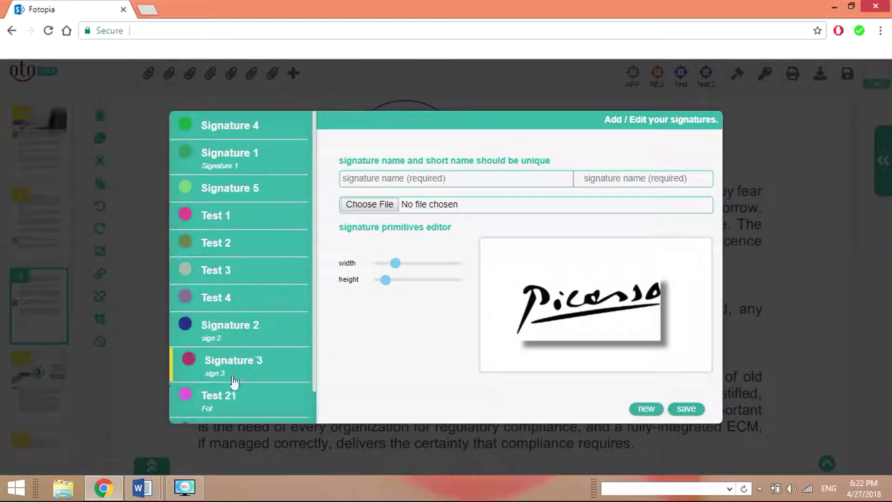
{"action": "scroll", "coordinate": [254, 294], "scroll_direction": "down", "scroll_amount": 1}
{"action": "scroll", "coordinate": [255, 295], "scroll_direction": "up", "scroll_amount": 1}
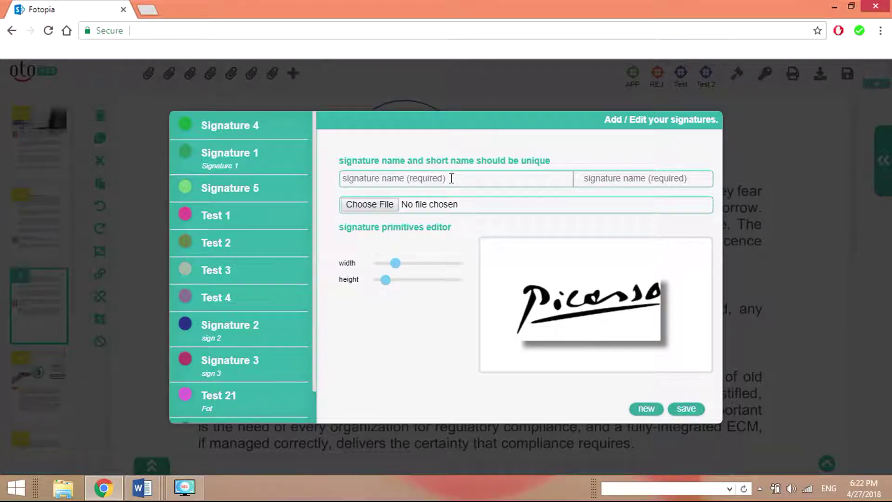
{"action": "type", "text": "Fotopia"}
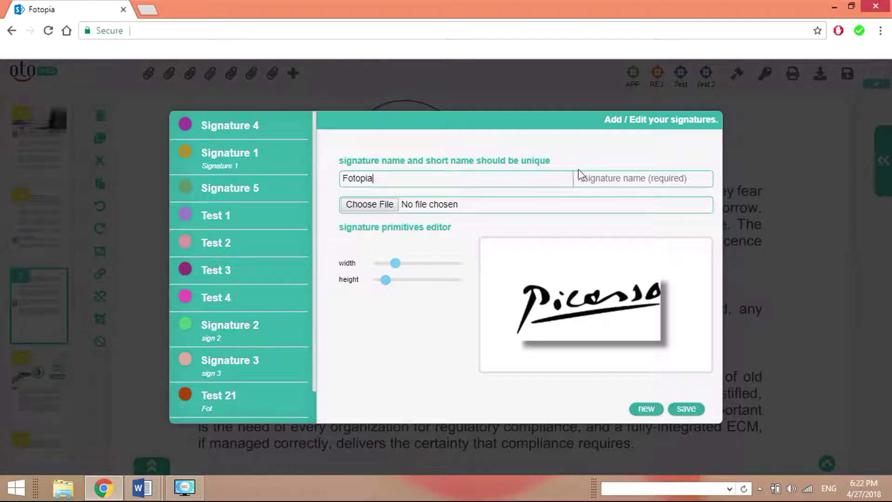
{"action": "left_click", "coordinate": [601, 178]}
{"action": "type", "text": "F"}
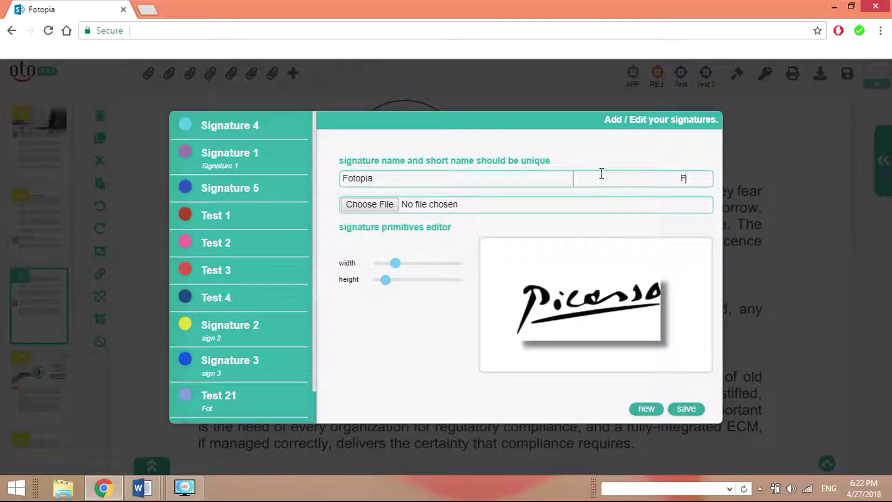
{"action": "type", "text": "ot"}
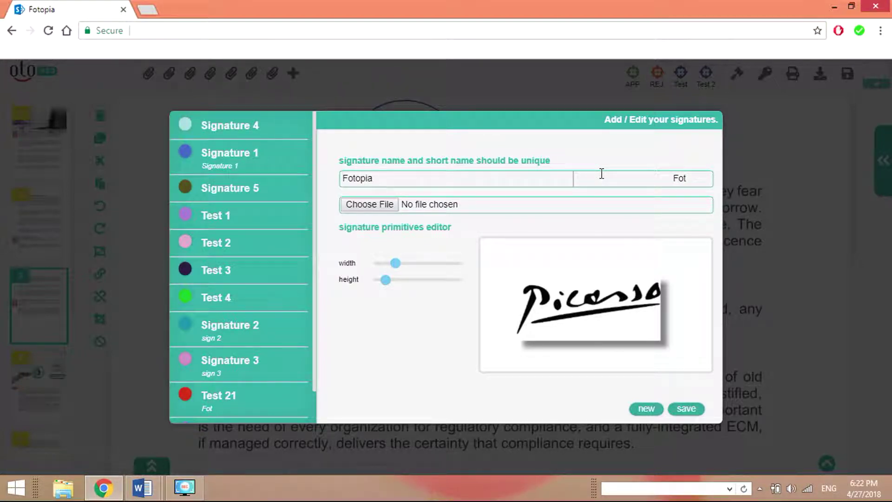
- Load the Test.jpg image from the Desktop as the signature's picture
{"action": "left_click", "coordinate": [378, 210]}
{"action": "left_click_drag", "start_coordinate": [532, 231], "coordinate": [534, 387]}
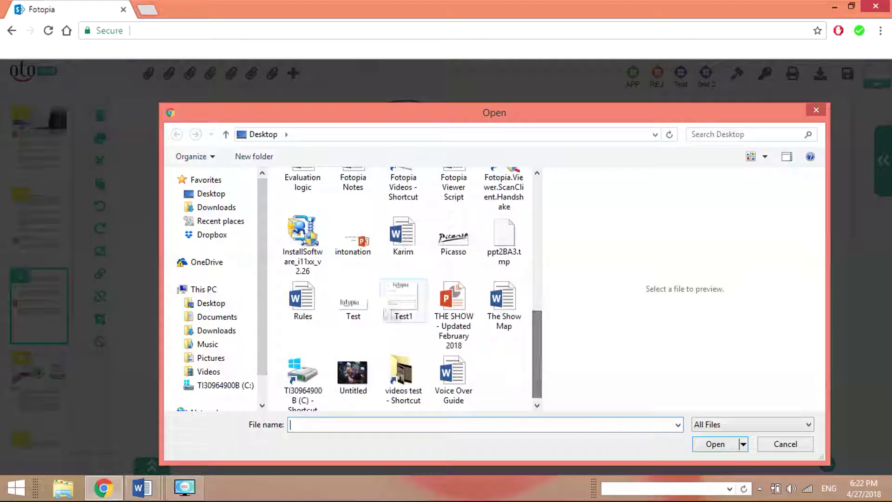
{"action": "left_click", "coordinate": [352, 300]}
{"action": "left_click", "coordinate": [720, 438]}
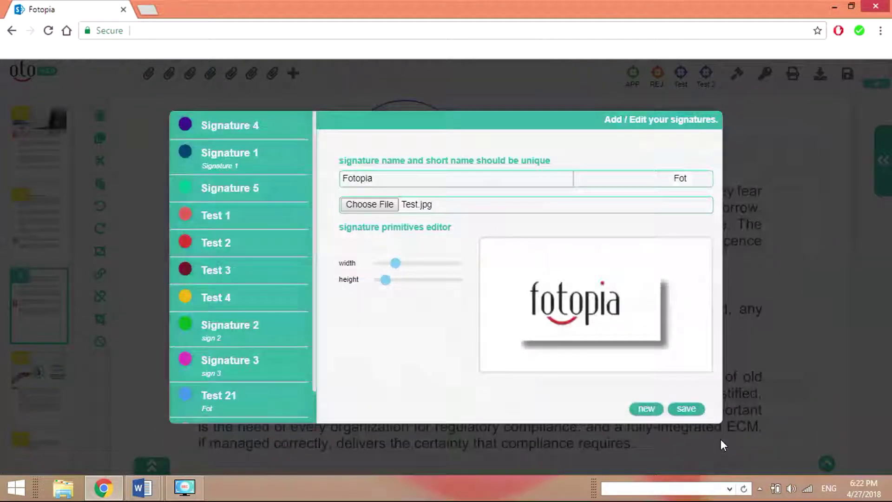
- Slightly increase the signature's width, save it, and check the end of the signature list
{"action": "mouse_move", "coordinate": [395, 263]}
{"action": "left_mouse_down"}
{"action": "mouse_move", "coordinate": [407, 266]}
{"action": "mouse_move", "coordinate": [398, 262]}
{"action": "mouse_move", "coordinate": [396, 282]}
{"action": "mouse_move", "coordinate": [387, 282]}
{"action": "left_mouse_up"}
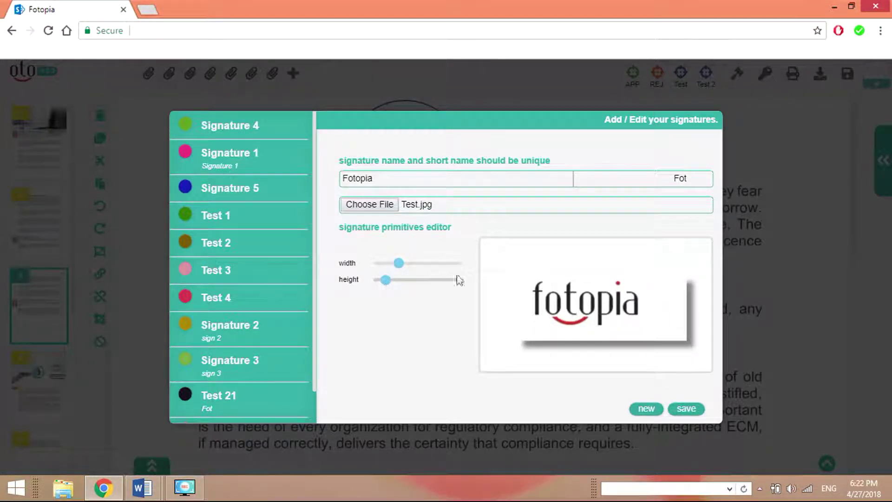
{"action": "left_click", "coordinate": [692, 411]}
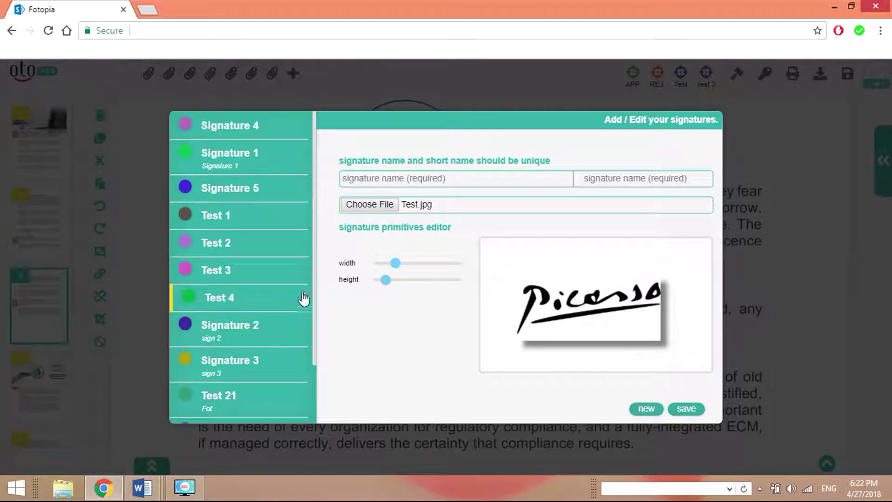
{"action": "mouse_move", "coordinate": [314, 285]}
{"action": "left_mouse_down"}
{"action": "mouse_move", "coordinate": [314, 333]}
{"action": "mouse_move", "coordinate": [299, 374]}
{"action": "left_mouse_up"}
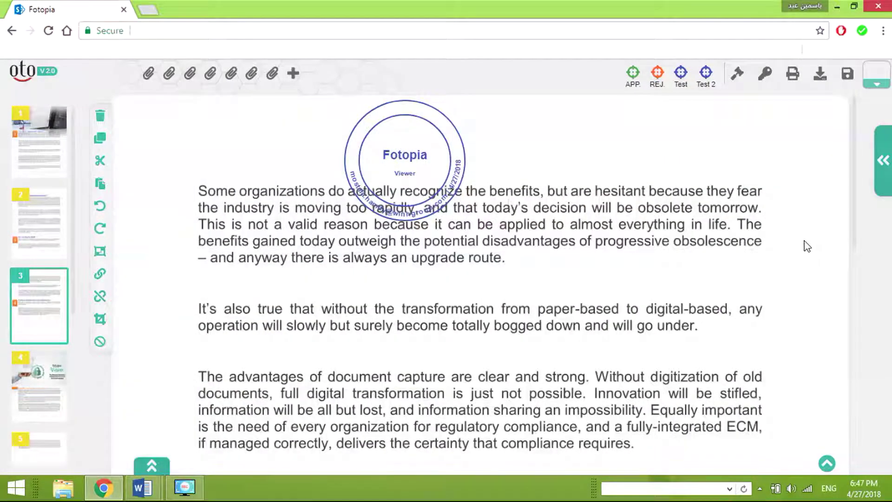
- Place the Fotopia signature above the first paragraph of page 3, beside the stamp, and slightly adjust its height and width
{"action": "right_click", "coordinate": [210, 146]}
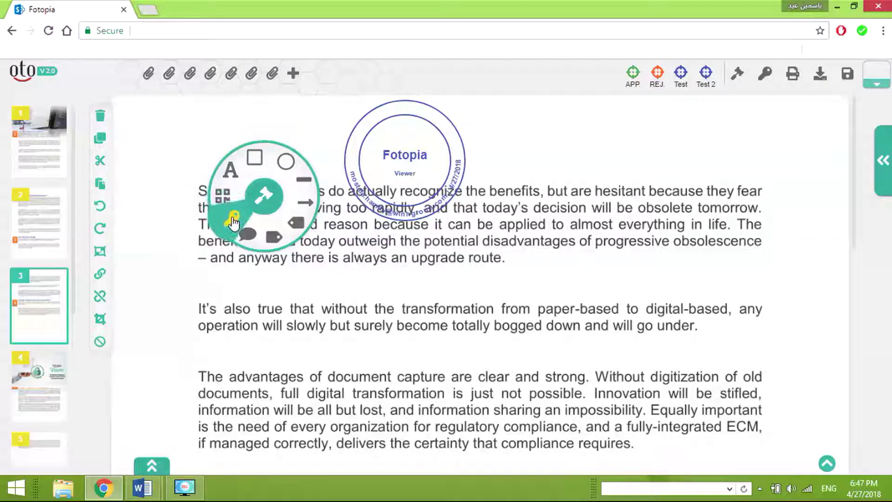
{"action": "left_click", "coordinate": [233, 219]}
{"action": "scroll", "coordinate": [336, 221], "scroll_direction": "down", "scroll_amount": 5}
{"action": "scroll", "coordinate": [329, 200], "scroll_direction": "up", "scroll_amount": 2}
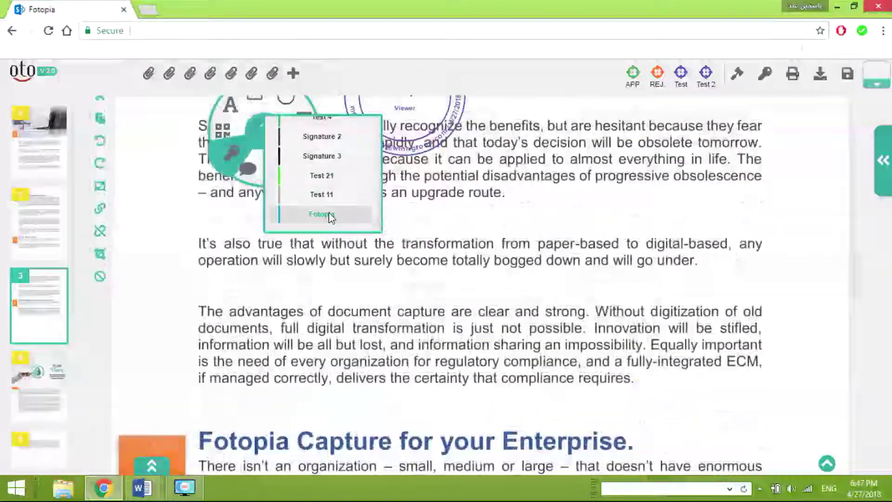
{"action": "left_click", "coordinate": [325, 215]}
{"action": "scroll", "coordinate": [241, 187], "scroll_direction": "up", "scroll_amount": 2}
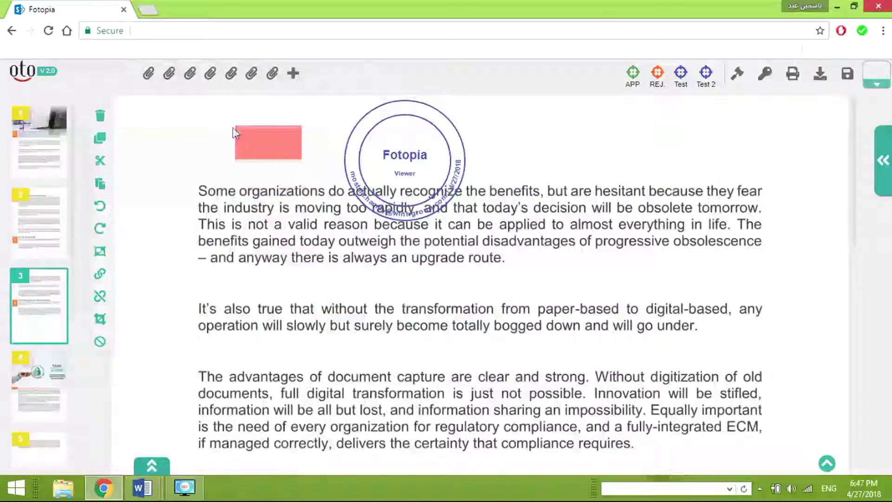
{"action": "left_click", "coordinate": [224, 134]}
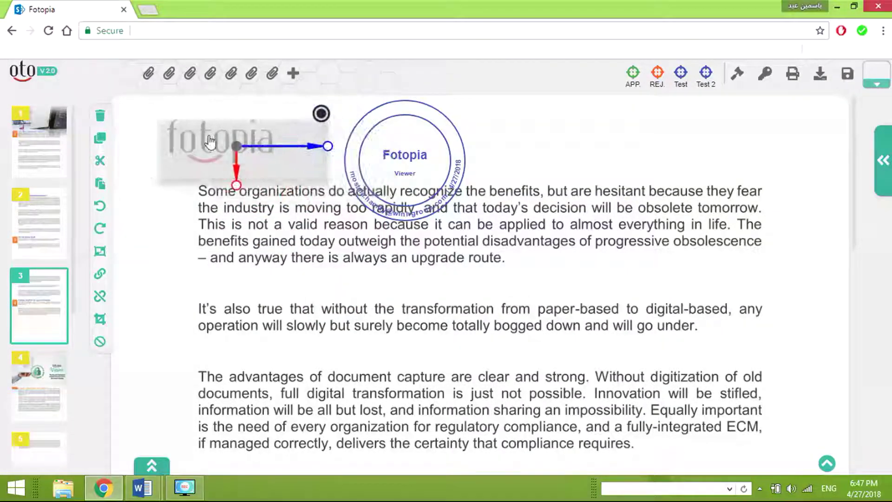
{"action": "left_click_drag", "start_coordinate": [242, 185], "coordinate": [249, 181]}
{"action": "mouse_move", "coordinate": [329, 145]}
{"action": "left_mouse_down"}
{"action": "mouse_move", "coordinate": [345, 146]}
{"action": "mouse_move", "coordinate": [327, 145]}
{"action": "left_mouse_up"}
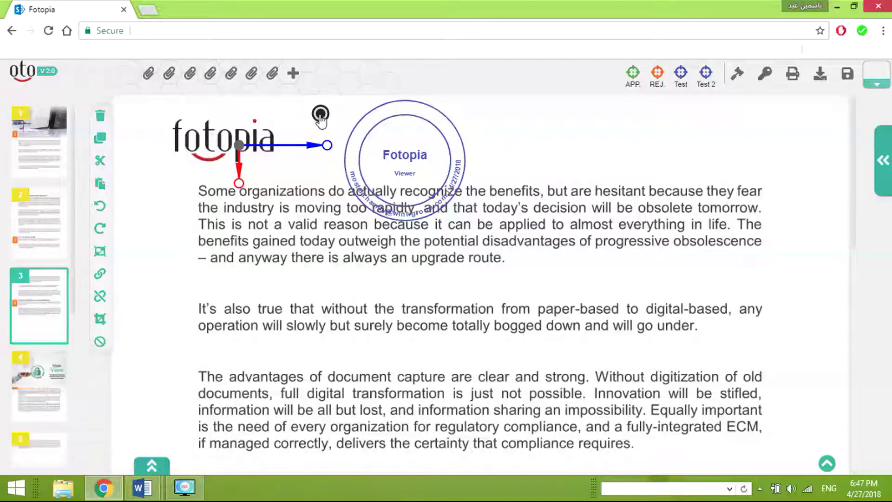
- Show the Fotopia signature's options and view its new comment box and its comments list without adding a comment
{"action": "left_click", "coordinate": [319, 117]}
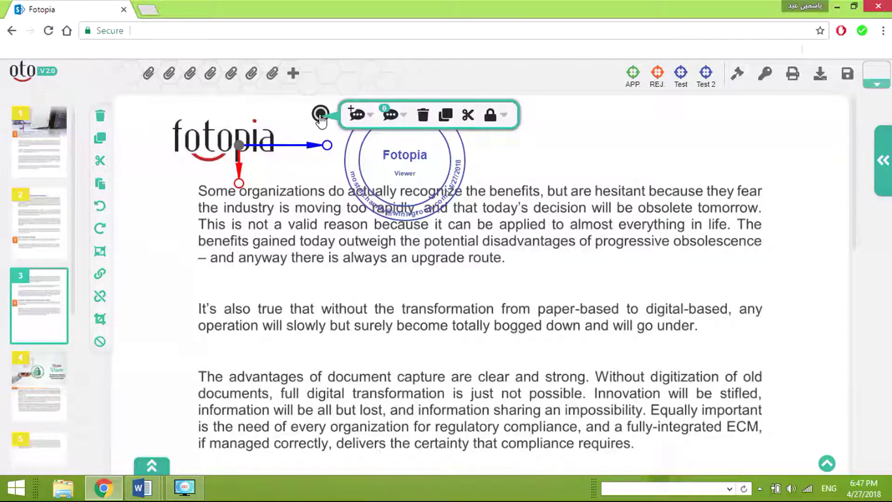
{"action": "left_click", "coordinate": [371, 119]}
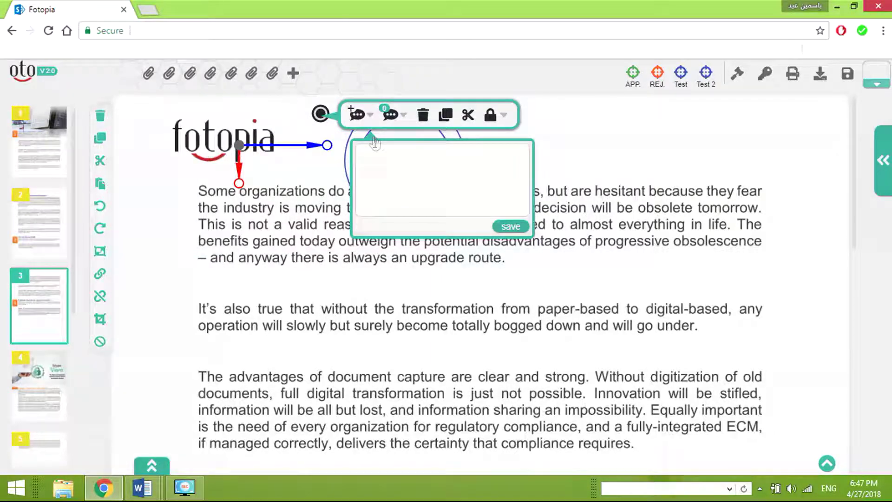
{"action": "left_click", "coordinate": [370, 117]}
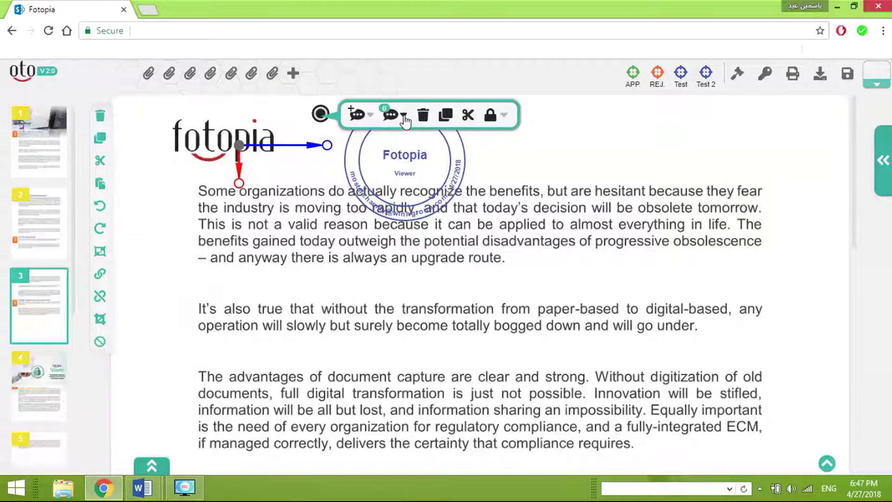
{"action": "left_click", "coordinate": [404, 117]}
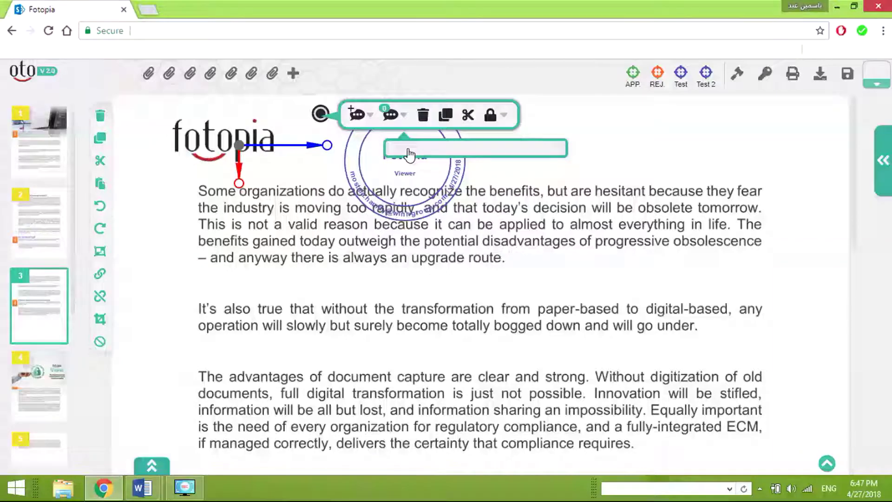
{"action": "left_click", "coordinate": [404, 117]}
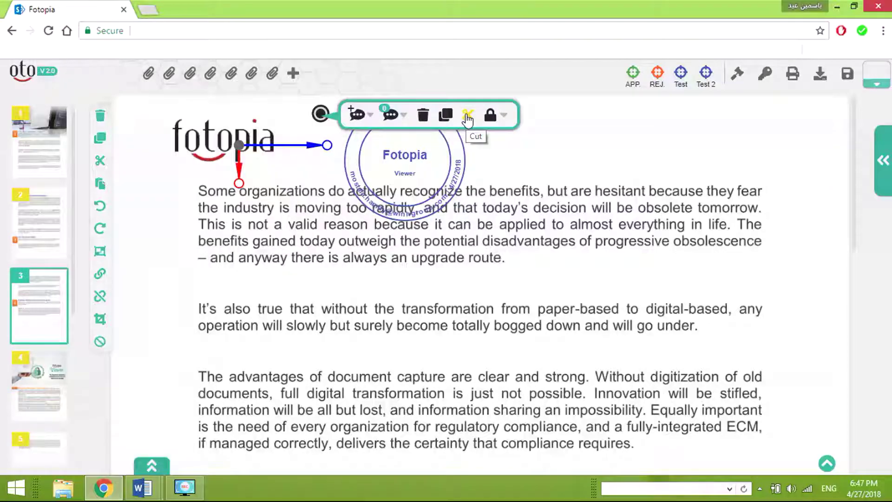
- Turn off "all can read" in the Fotopia signature's read permissions without choosing any individual users, save the permissions, and deselect the signature
{"action": "left_click", "coordinate": [505, 117]}
{"action": "left_click", "coordinate": [505, 188]}
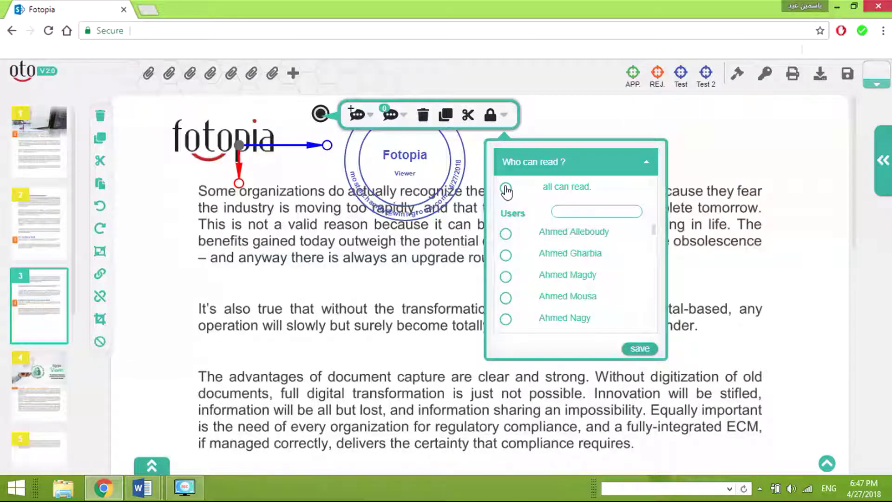
{"action": "left_click", "coordinate": [505, 255]}
{"action": "left_click", "coordinate": [505, 254]}
{"action": "left_click", "coordinate": [506, 188]}
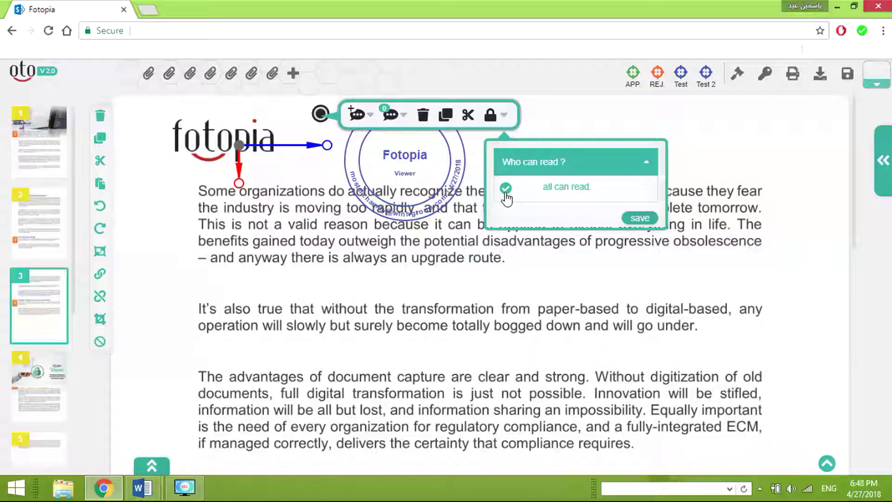
{"action": "left_click", "coordinate": [506, 188]}
{"action": "left_click", "coordinate": [640, 349]}
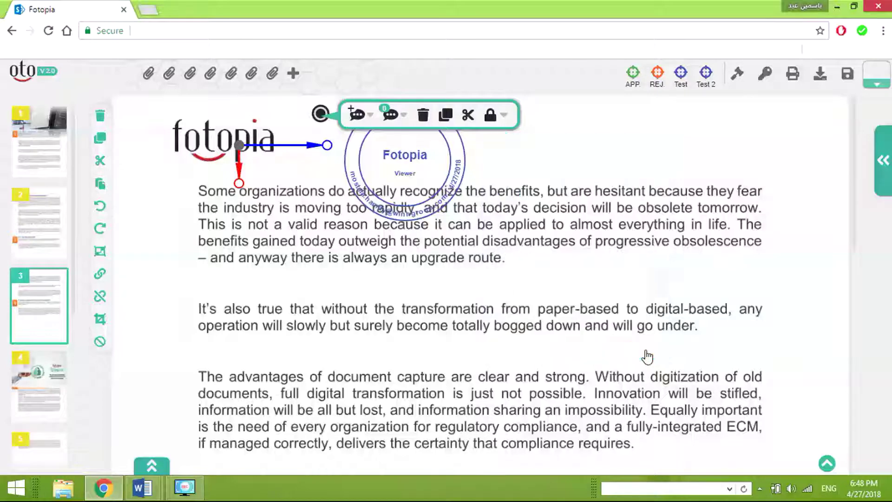
{"action": "left_click", "coordinate": [551, 130]}
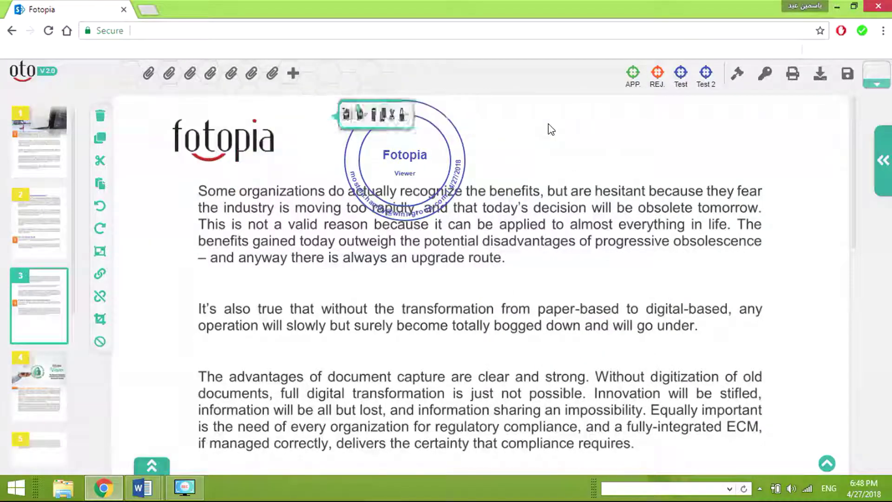